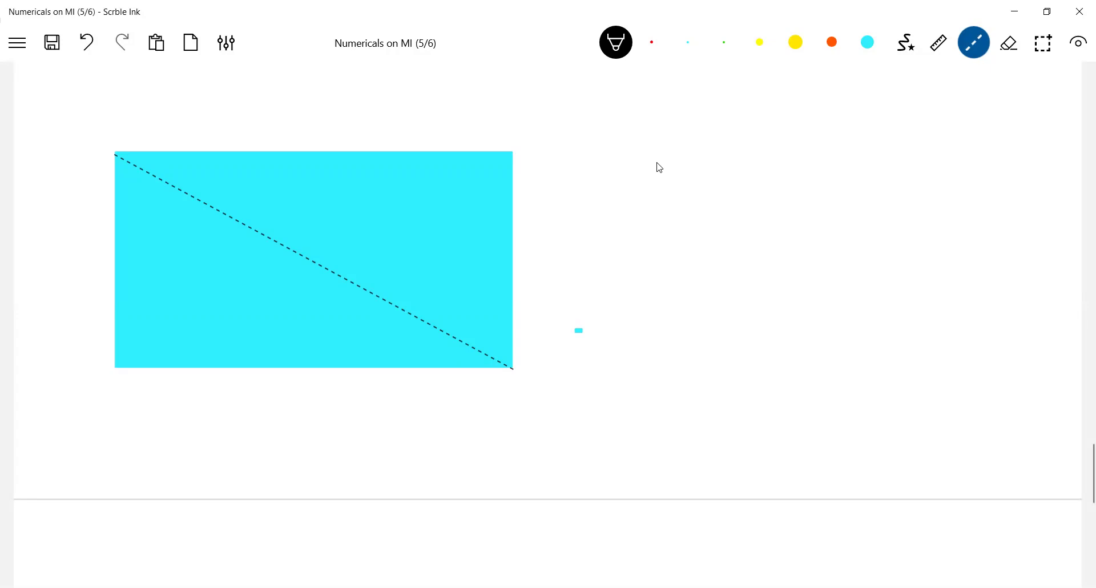
# - Label the rectangle's corners P, Q, R and S with freehand ink
pyautogui.click(904, 42)
pyautogui.moveTo(86, 377); pyautogui.dragTo(116, 387)
pyautogui.moveTo(511, 385); pyautogui.dragTo(513, 395)
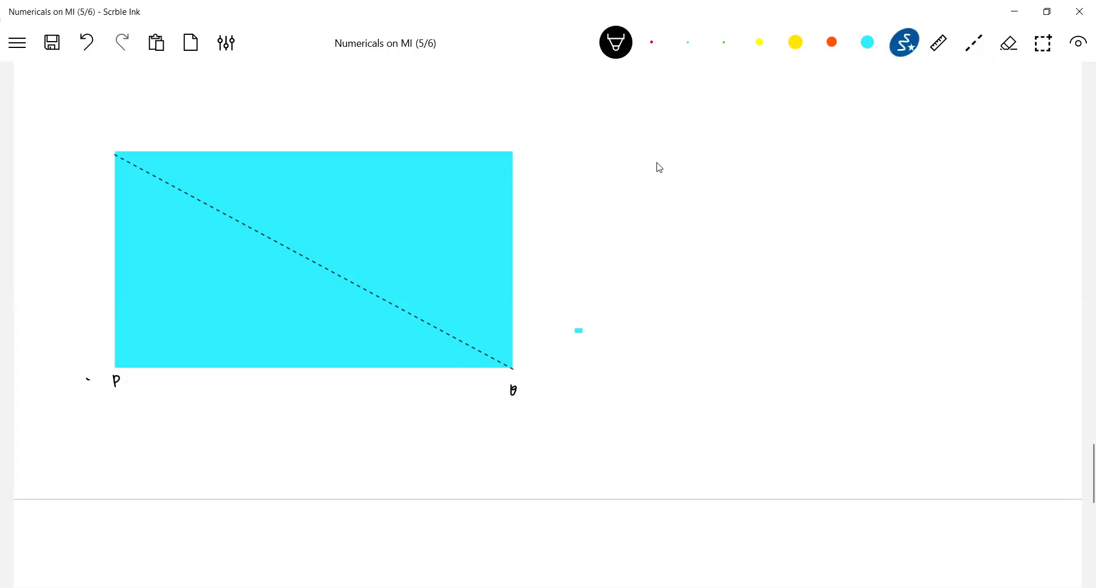
pyautogui.moveTo(525, 148)
pyautogui.mouseDown()
pyautogui.moveTo(524, 161)
pyautogui.moveTo(538, 159)
pyautogui.mouseUp()
pyautogui.moveTo(118, 127); pyautogui.dragTo(121, 139)
# - Extend the dashed diagonal beyond corners Q and S
pyautogui.press('l')
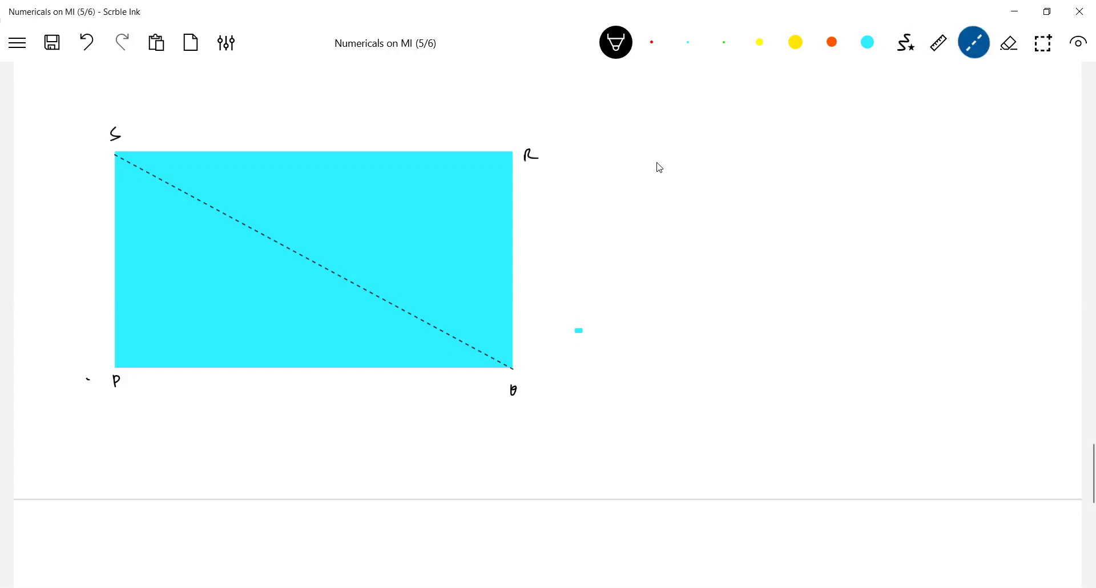
pyautogui.moveTo(548, 387); pyautogui.dragTo(610, 423)
pyautogui.moveTo(65, 127)
pyautogui.mouseDown()
pyautogui.moveTo(41, 112)
pyautogui.moveTo(80, 116)
pyautogui.mouseUp()
pyautogui.press('s')
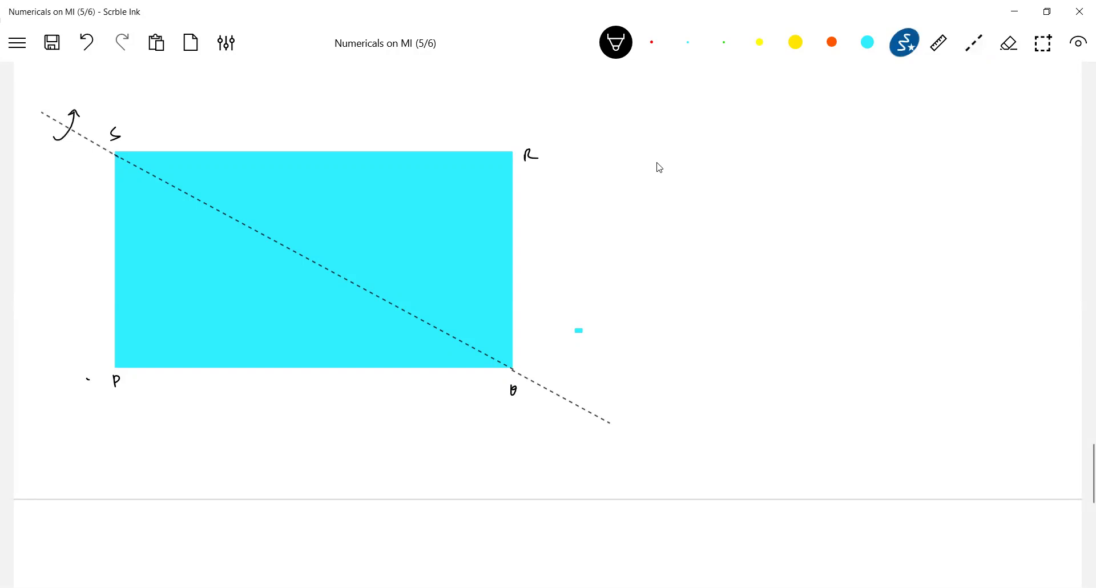
# - Label the left side b and bottom side L, and write 'I_sθ =' above the rectangle
pyautogui.moveTo(84, 233); pyautogui.dragTo(85, 243)
pyautogui.moveTo(263, 382); pyautogui.dragTo(282, 388)
pyautogui.moveTo(188, 84)
pyautogui.mouseDown()
pyautogui.moveTo(209, 82)
pyautogui.moveTo(207, 96)
pyautogui.mouseUp()
pyautogui.moveTo(200, 89)
pyautogui.mouseDown()
pyautogui.moveTo(201, 101)
pyautogui.moveTo(218, 99)
pyautogui.mouseUp()
pyautogui.moveTo(226, 96); pyautogui.dragTo(263, 91)
pyautogui.moveTo(250, 98); pyautogui.dragTo(264, 97)
pyautogui.moveTo(191, 97); pyautogui.dragTo(211, 96)
# - Switch to the red pen and discard a rough stroke drawn from R
pyautogui.click(651, 42)
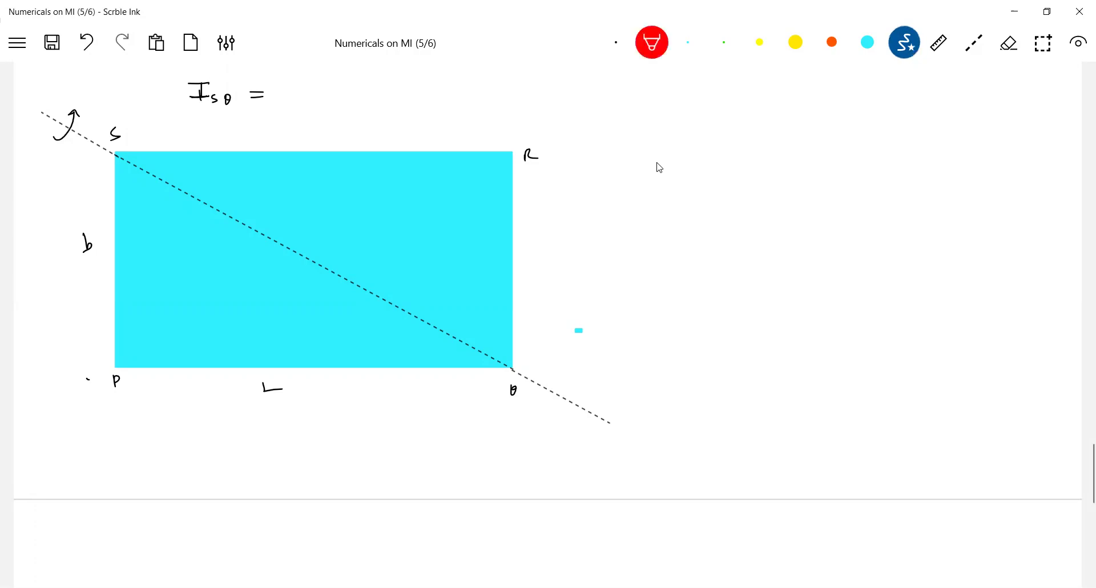
pyautogui.click(651, 41)
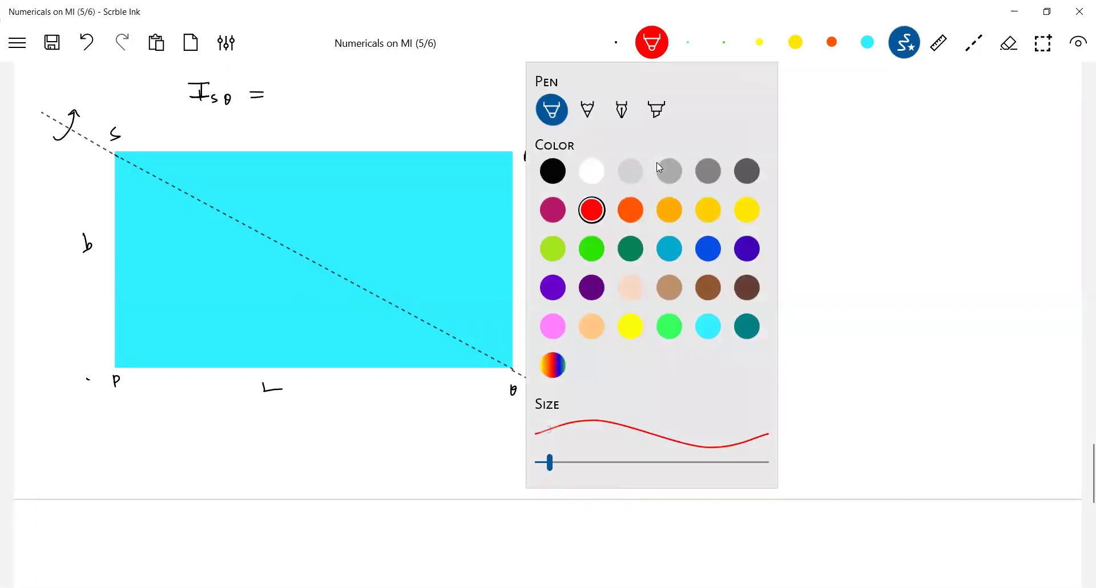
pyautogui.press('Escape')
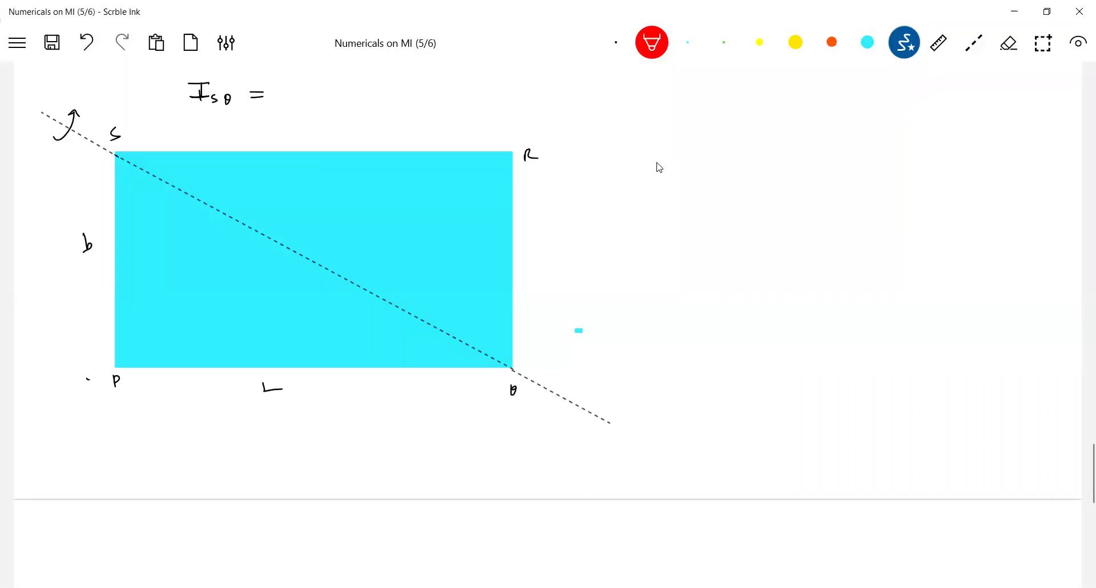
pyautogui.moveTo(510, 153); pyautogui.dragTo(470, 218)
pyautogui.hotkey('ctrl', 'z')
# - Mark the right angle at the perpendicular's foot and label the perpendicular from R as h
pyautogui.press('l')
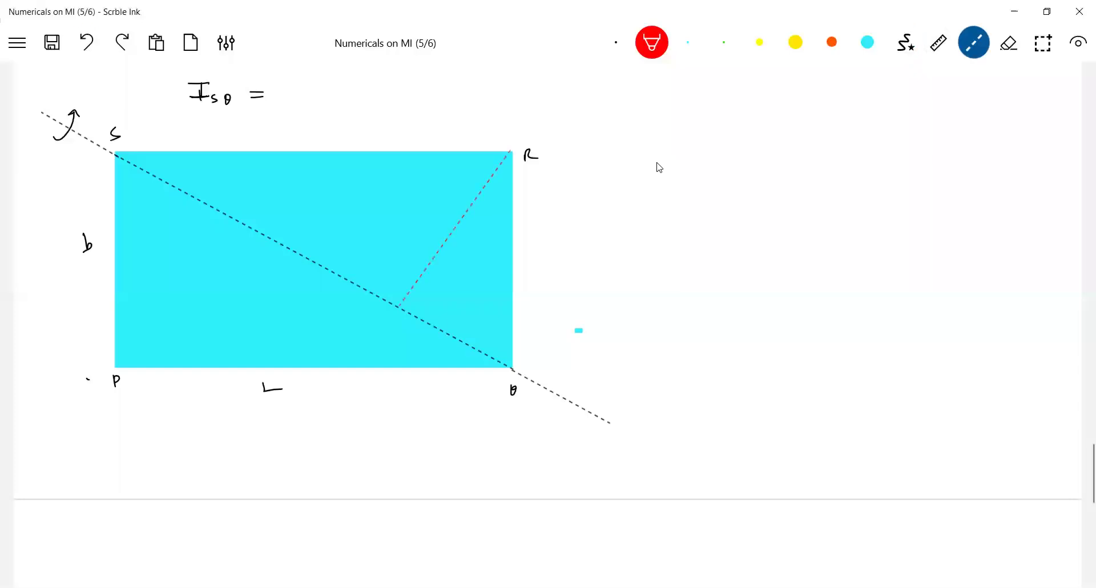
pyautogui.press('p')
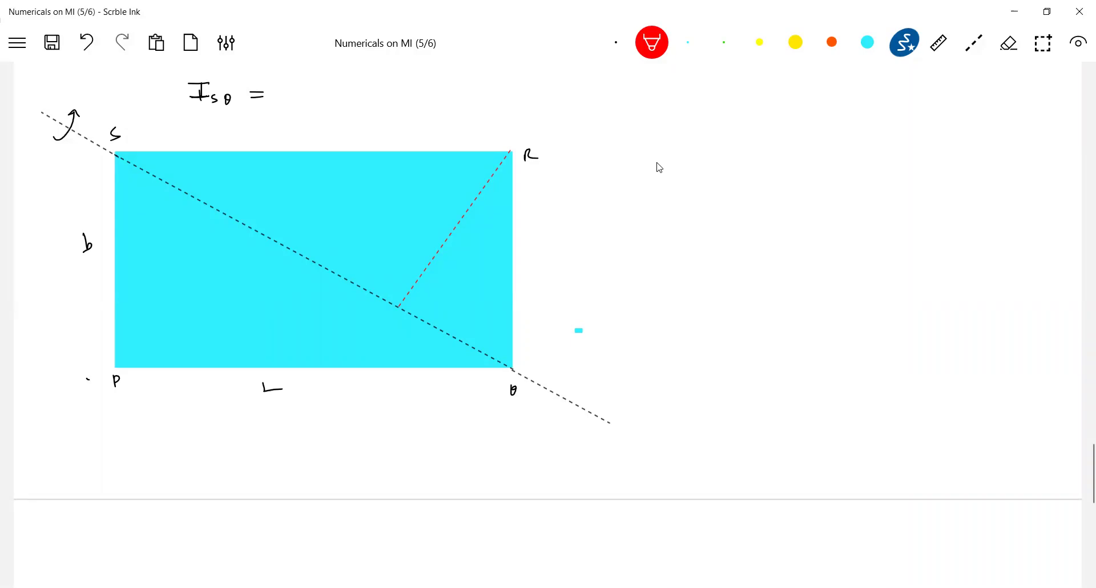
pyautogui.moveTo(418, 303); pyautogui.dragTo(418, 315)
pyautogui.moveTo(436, 210); pyautogui.dragTo(444, 223)
# - Draw a dashed perpendicular from P to the diagonal, label it h, and mark the right angle
pyautogui.press('l')
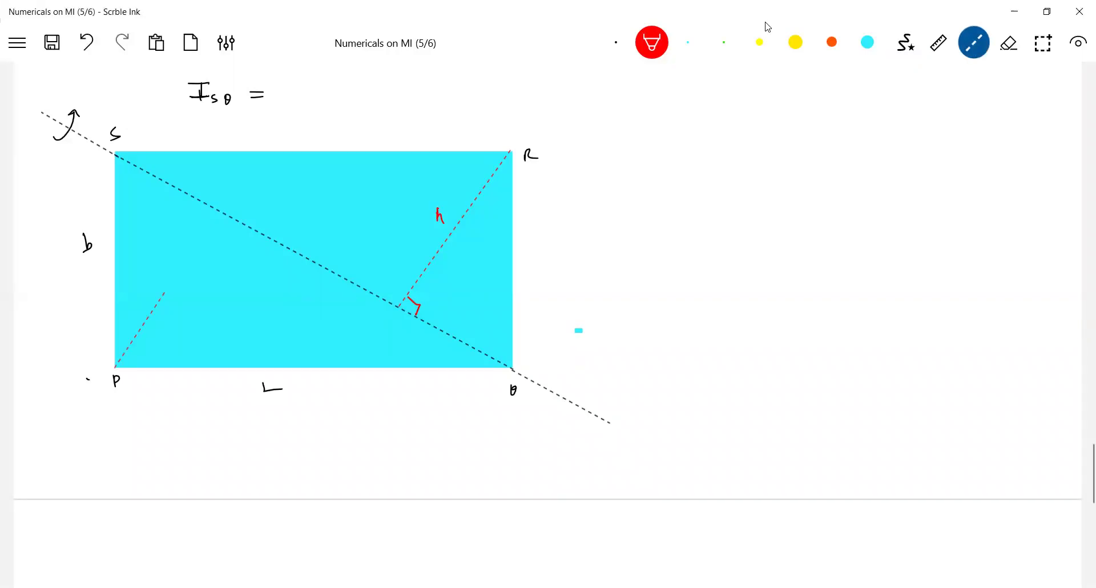
pyautogui.moveTo(197, 262); pyautogui.dragTo(218, 242)
pyautogui.press('s')
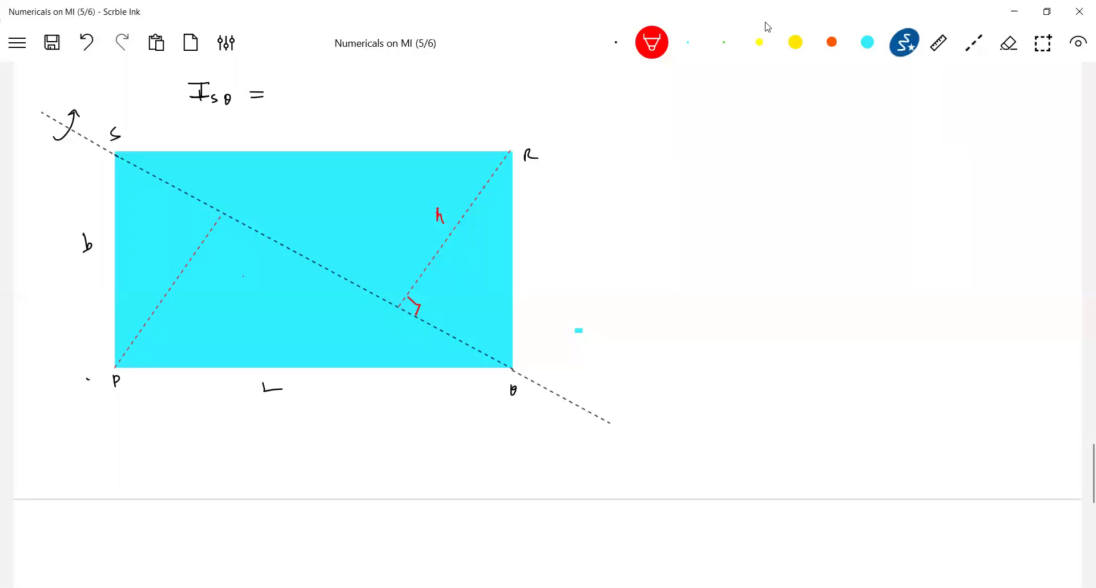
pyautogui.moveTo(194, 277); pyautogui.dragTo(202, 290)
pyautogui.moveTo(211, 209); pyautogui.dragTo(213, 225)
# - Label both triangles M' and write M = 2m' below the rectangle
pyautogui.moveTo(319, 199); pyautogui.dragTo(330, 197)
pyautogui.moveTo(261, 308); pyautogui.dragTo(273, 303)
pyautogui.moveTo(102, 457)
pyautogui.mouseDown()
pyautogui.moveTo(104, 440)
pyautogui.moveTo(118, 451)
pyautogui.mouseUp()
pyautogui.moveTo(121, 433)
pyautogui.mouseDown()
pyautogui.moveTo(121, 443)
pyautogui.moveTo(141, 441)
pyautogui.mouseUp()
pyautogui.moveTo(129, 450)
pyautogui.mouseDown()
pyautogui.moveTo(142, 448)
pyautogui.moveTo(103, 443)
pyautogui.moveTo(132, 441)
pyautogui.moveTo(140, 453)
pyautogui.mouseUp()
pyautogui.moveTo(150, 444); pyautogui.dragTo(183, 453)
pyautogui.moveTo(189, 454); pyautogui.dragTo(204, 452)
pyautogui.moveTo(208, 437); pyautogui.dragTo(207, 447)
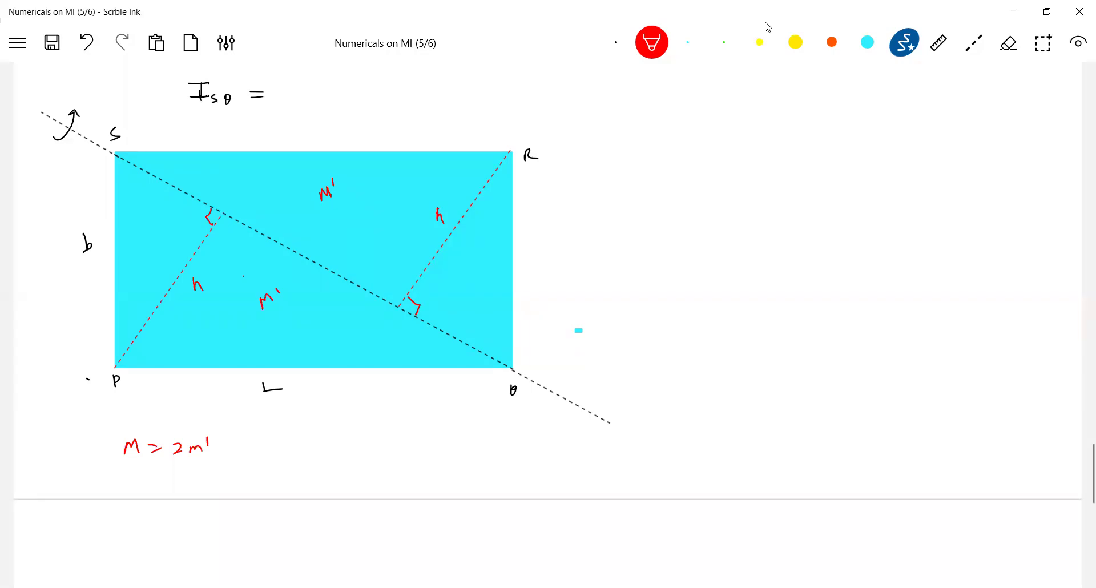
# - Write I_sθ = 2[M'h²/6] on the right side
pyautogui.moveTo(659, 113)
pyautogui.mouseDown()
pyautogui.moveTo(694, 113)
pyautogui.moveTo(685, 131)
pyautogui.mouseUp()
pyautogui.moveTo(682, 121)
pyautogui.mouseDown()
pyautogui.moveTo(681, 132)
pyautogui.moveTo(705, 131)
pyautogui.mouseUp()
pyautogui.moveTo(720, 123)
pyautogui.mouseDown()
pyautogui.moveTo(785, 125)
pyautogui.moveTo(810, 147)
pyautogui.mouseUp()
pyautogui.moveTo(841, 111)
pyautogui.mouseDown()
pyautogui.moveTo(841, 125)
pyautogui.moveTo(852, 121)
pyautogui.mouseUp()
pyautogui.moveTo(857, 103); pyautogui.dragTo(876, 122)
pyautogui.moveTo(879, 104); pyautogui.dragTo(889, 106)
pyautogui.moveTo(840, 135)
pyautogui.mouseDown()
pyautogui.moveTo(877, 132)
pyautogui.moveTo(861, 145)
pyautogui.mouseUp()
pyautogui.moveTo(889, 96); pyautogui.dragTo(902, 149)
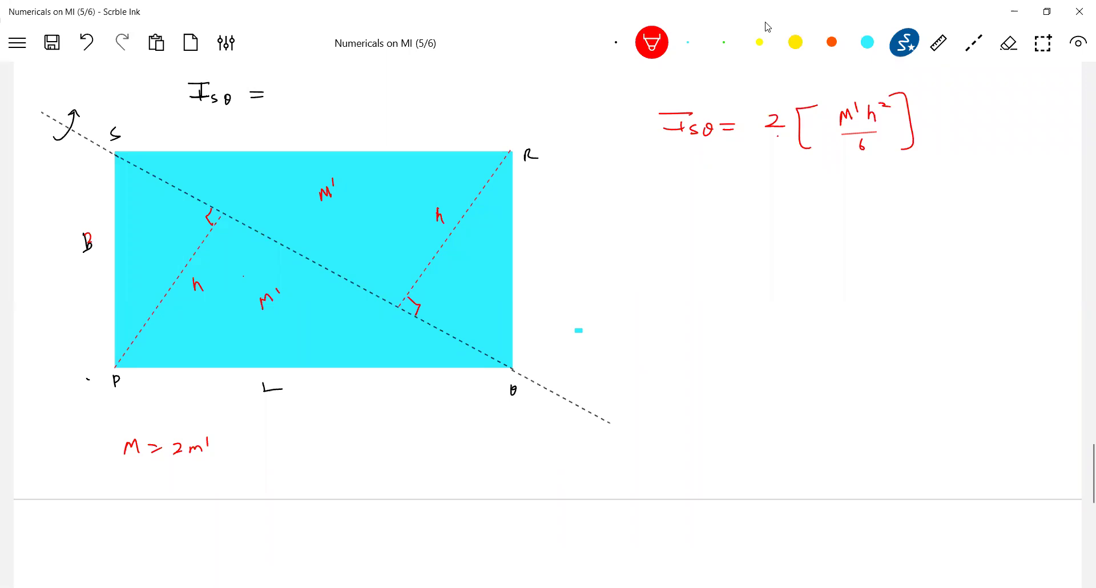
# - In black, relabel the left side B and write 'area of □ = 2(area of Δle)'
pyautogui.click(616, 42)
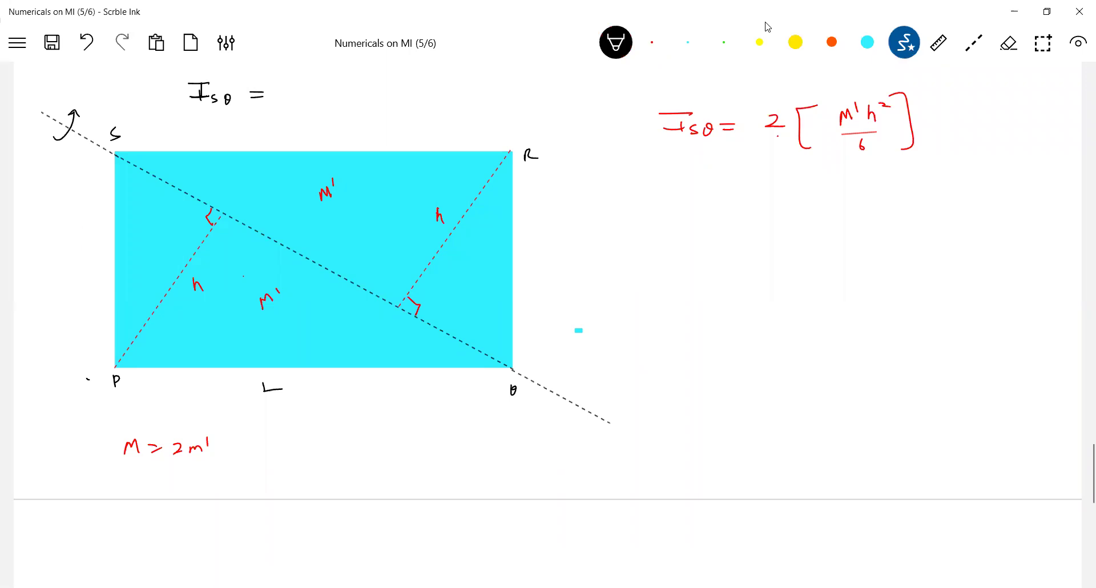
pyautogui.moveTo(94, 222); pyautogui.dragTo(98, 238)
pyautogui.moveTo(677, 205)
pyautogui.mouseDown()
pyautogui.moveTo(679, 217)
pyautogui.moveTo(715, 212)
pyautogui.mouseUp()
pyautogui.moveTo(737, 197)
pyautogui.mouseDown()
pyautogui.moveTo(739, 210)
pyautogui.moveTo(757, 199)
pyautogui.mouseUp()
pyautogui.moveTo(698, 229)
pyautogui.mouseDown()
pyautogui.moveTo(699, 246)
pyautogui.moveTo(734, 246)
pyautogui.mouseUp()
pyautogui.moveTo(700, 228); pyautogui.dragTo(734, 245)
pyautogui.moveTo(772, 215); pyautogui.dragTo(787, 214)
pyautogui.moveTo(771, 219); pyautogui.dragTo(939, 206)
pyautogui.moveTo(936, 200); pyautogui.dragTo(973, 206)
pyautogui.moveTo(978, 201); pyautogui.dragTo(998, 218)
pyautogui.moveTo(873, 195); pyautogui.dragTo(868, 222)
# - Write L × B = 2[½√(L²+B²) × h] below the area line
pyautogui.moveTo(695, 280); pyautogui.dragTo(723, 296)
pyautogui.moveTo(736, 282)
pyautogui.mouseDown()
pyautogui.moveTo(736, 294)
pyautogui.moveTo(768, 286)
pyautogui.mouseUp()
pyautogui.moveTo(760, 290)
pyautogui.mouseDown()
pyautogui.moveTo(803, 290)
pyautogui.moveTo(851, 313)
pyautogui.mouseUp()
pyautogui.moveTo(891, 275); pyautogui.dragTo(892, 288)
pyautogui.moveTo(879, 295); pyautogui.dragTo(900, 294)
pyautogui.moveTo(890, 302)
pyautogui.mouseDown()
pyautogui.moveTo(900, 309)
pyautogui.moveTo(978, 267)
pyautogui.moveTo(957, 291)
pyautogui.moveTo(961, 283)
pyautogui.mouseUp()
pyautogui.moveTo(959, 286); pyautogui.dragTo(972, 284)
pyautogui.moveTo(969, 282)
pyautogui.mouseDown()
pyautogui.moveTo(967, 294)
pyautogui.moveTo(985, 292)
pyautogui.mouseUp()
pyautogui.moveTo(988, 276); pyautogui.dragTo(1014, 289)
pyautogui.moveTo(1014, 282)
pyautogui.mouseDown()
pyautogui.moveTo(1007, 289)
pyautogui.moveTo(1037, 302)
pyautogui.mouseUp()
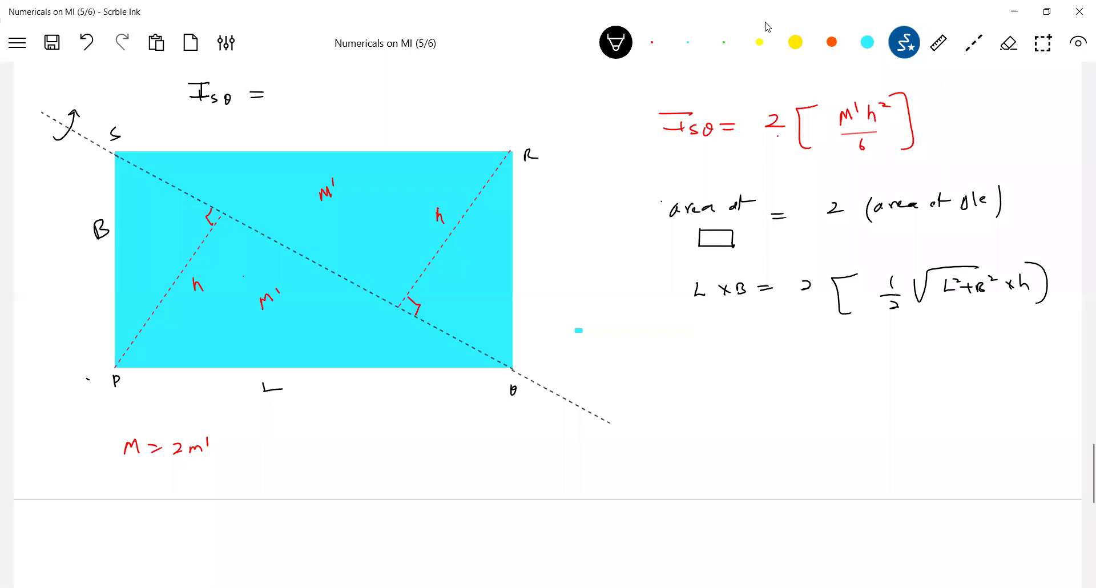
pyautogui.moveTo(891, 306); pyautogui.dragTo(904, 308)
# - Redraw the coefficient 2, write I_sθ = ML²B² / 6(L²+B²), and begin the 'Rectangle' label
pyautogui.moveTo(799, 274); pyautogui.dragTo(818, 302)
pyautogui.moveTo(726, 394)
pyautogui.mouseDown()
pyautogui.moveTo(755, 394)
pyautogui.moveTo(745, 410)
pyautogui.moveTo(755, 412)
pyautogui.moveTo(778, 407)
pyautogui.mouseUp()
pyautogui.moveTo(786, 404); pyautogui.dragTo(797, 404)
pyautogui.moveTo(786, 411); pyautogui.dragTo(876, 393)
pyautogui.moveTo(883, 394)
pyautogui.mouseDown()
pyautogui.moveTo(891, 403)
pyautogui.moveTo(911, 390)
pyautogui.mouseUp()
pyautogui.moveTo(833, 418)
pyautogui.mouseDown()
pyautogui.moveTo(888, 417)
pyautogui.moveTo(841, 438)
pyautogui.moveTo(885, 443)
pyautogui.mouseUp()
pyautogui.moveTo(883, 425); pyautogui.dragTo(901, 435)
pyautogui.moveTo(899, 430)
pyautogui.mouseDown()
pyautogui.moveTo(899, 443)
pyautogui.moveTo(924, 431)
pyautogui.mouseUp()
pyautogui.moveTo(925, 427)
pyautogui.mouseDown()
pyautogui.moveTo(926, 440)
pyautogui.moveTo(913, 416)
pyautogui.mouseUp()
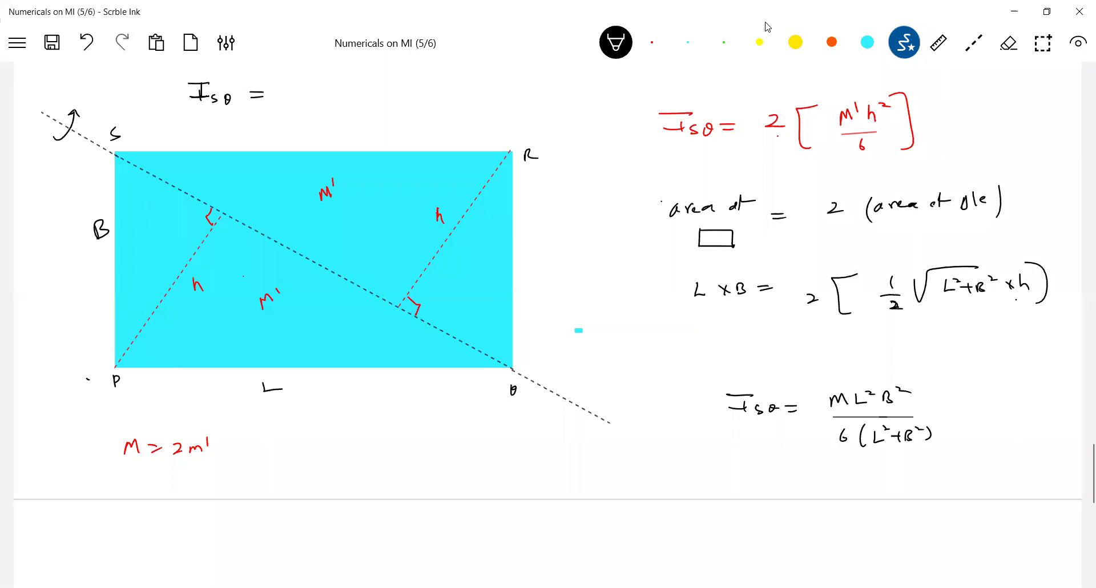
pyautogui.moveTo(337, 130)
pyautogui.mouseDown()
pyautogui.moveTo(347, 117)
pyautogui.moveTo(410, 106)
pyautogui.mouseUp()
# - Add '?' to make the heading 'I_sθ = ?' and finish the word 'Rectangle'
pyautogui.moveTo(280, 81); pyautogui.dragTo(286, 91)
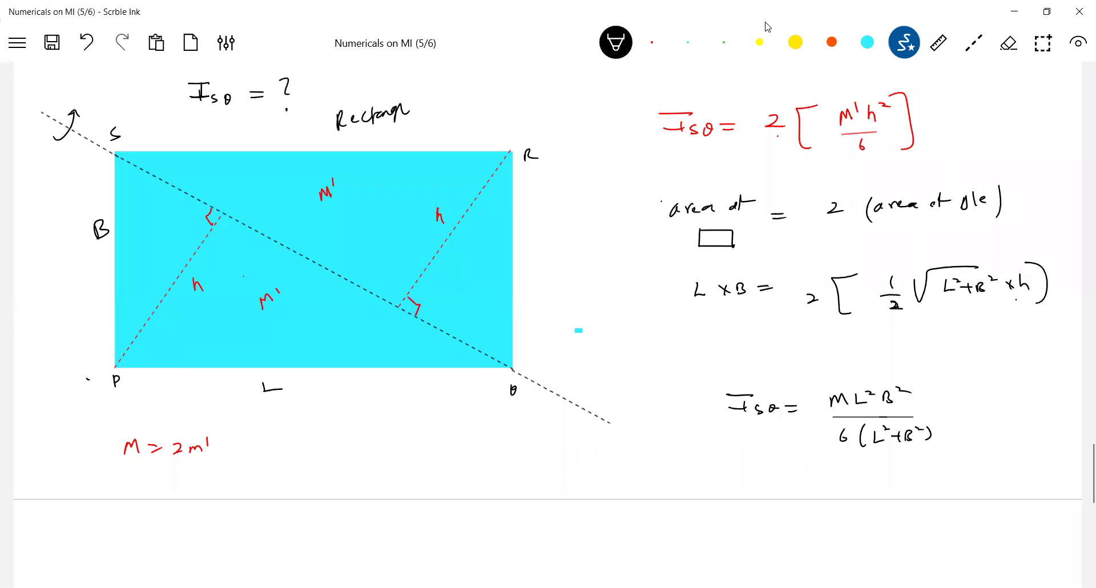
pyautogui.moveTo(409, 108); pyautogui.dragTo(419, 103)
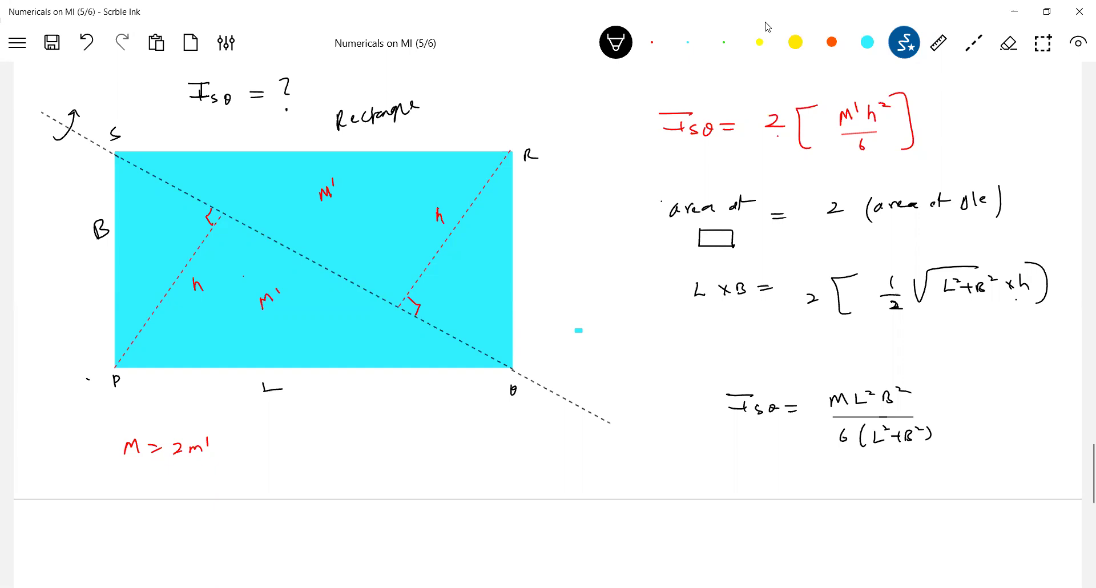